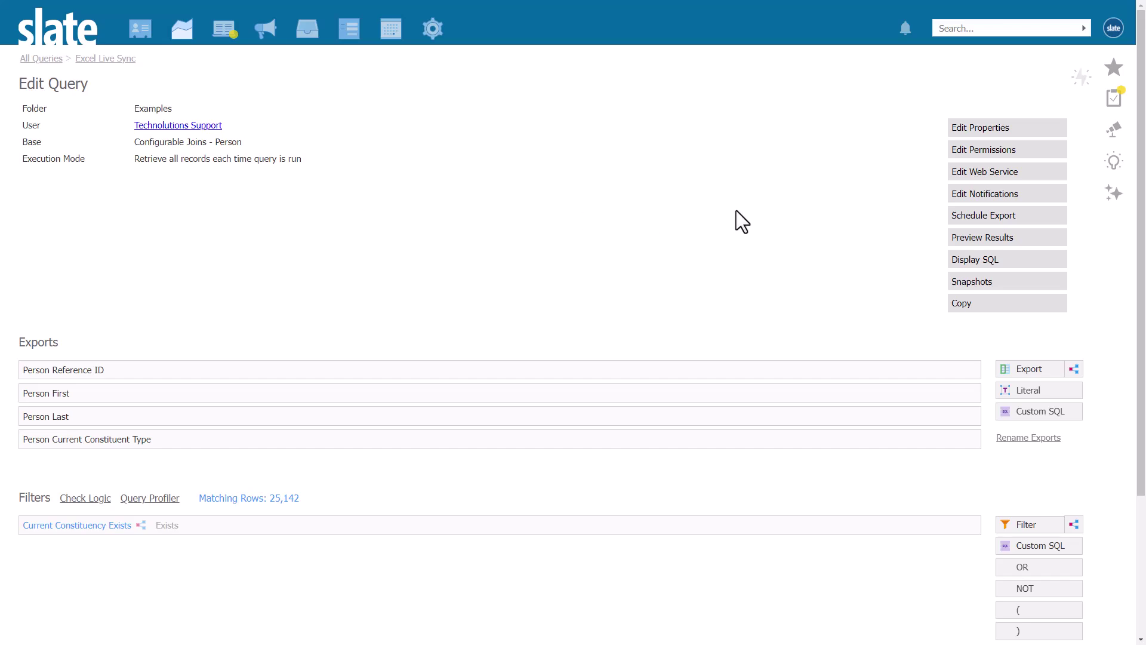
- Grant the query's Web Service permission to a new active User Token grantee named Live Excel Sync
click(991, 150)
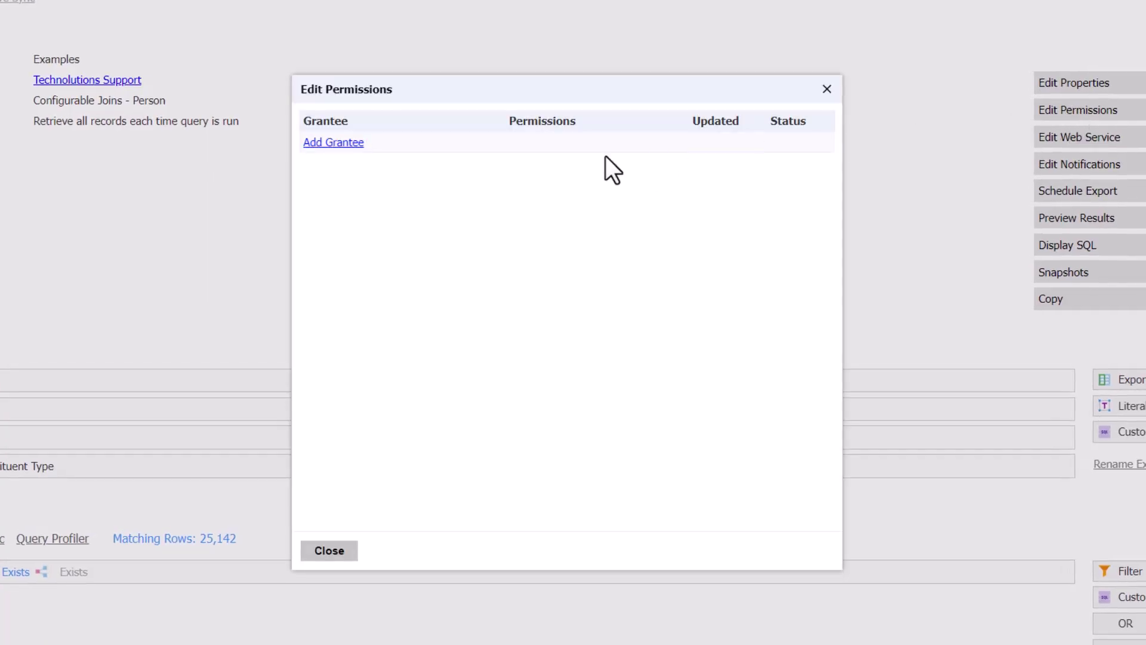
click(356, 145)
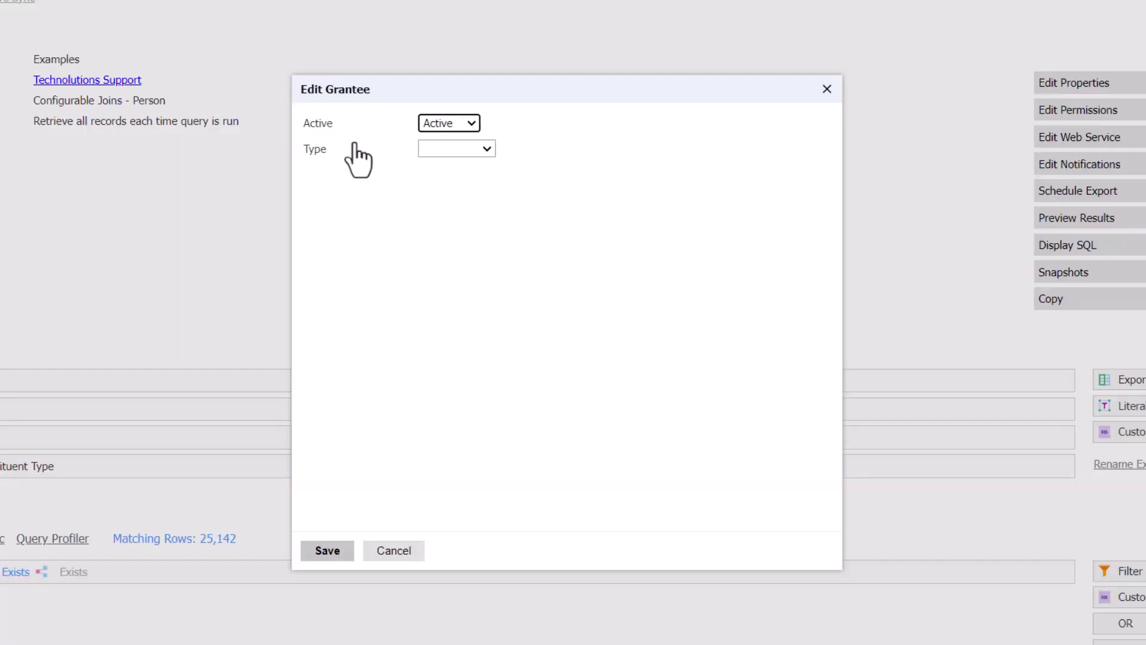
click(464, 150)
click(450, 242)
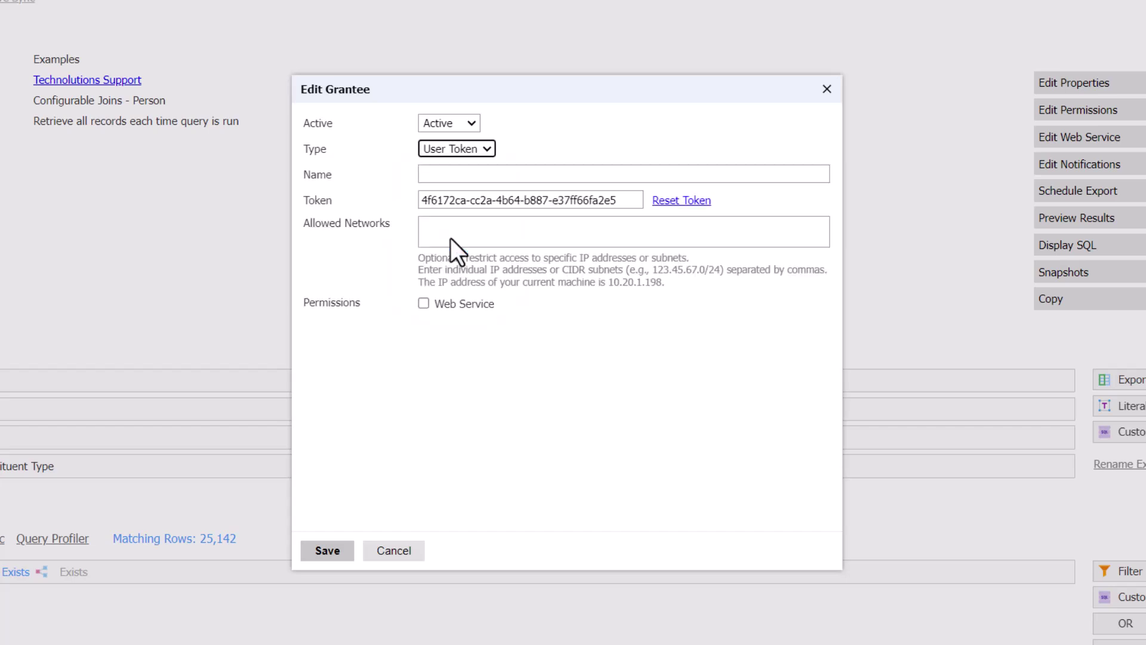
click(456, 174)
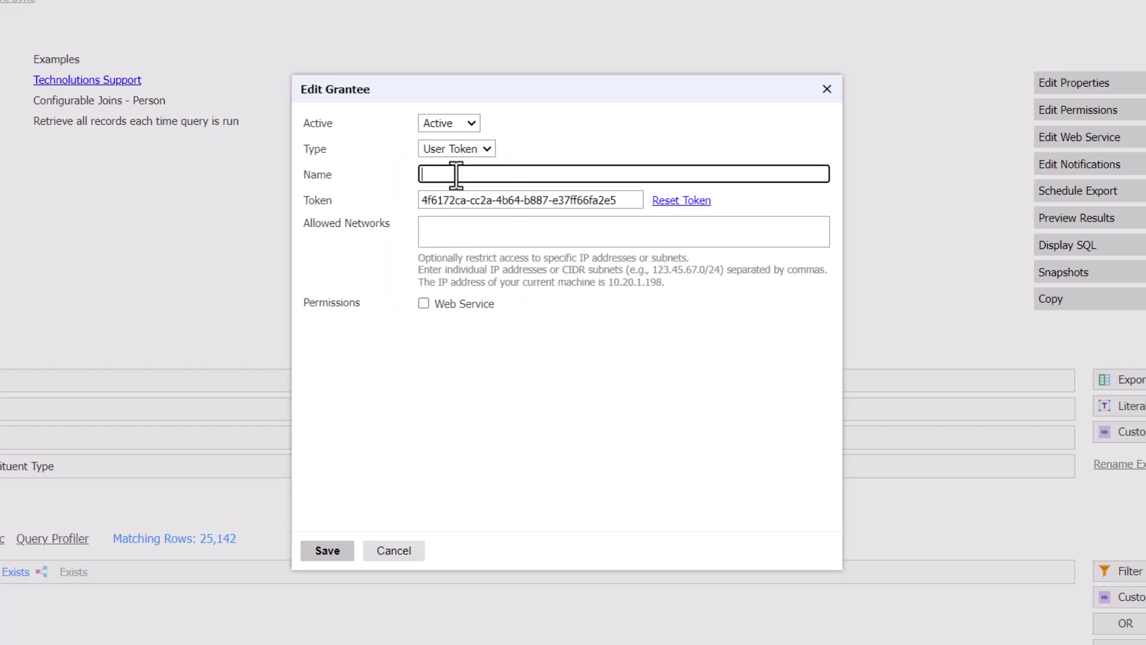
text(Live Excel Sync)
click(424, 304)
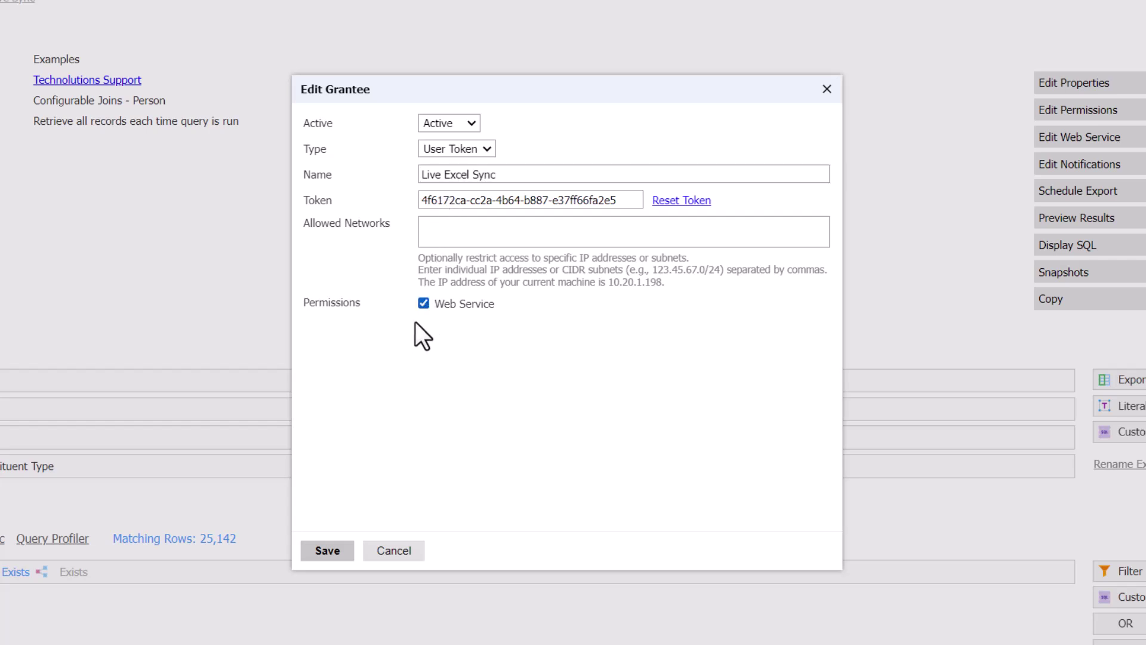
click(328, 550)
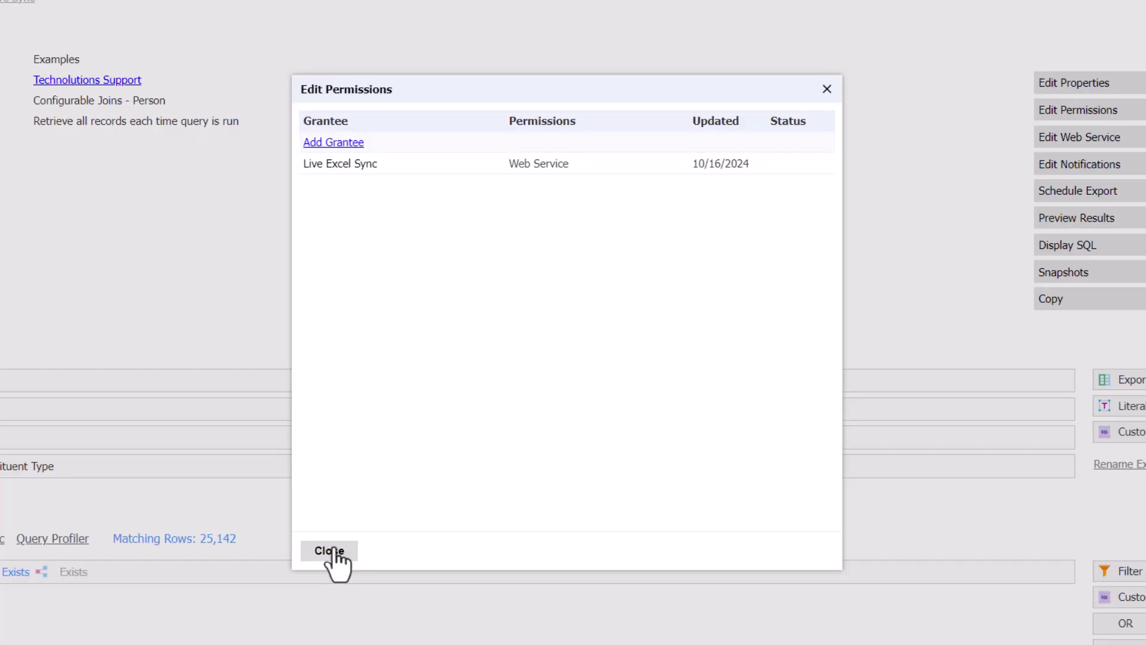
click(337, 561)
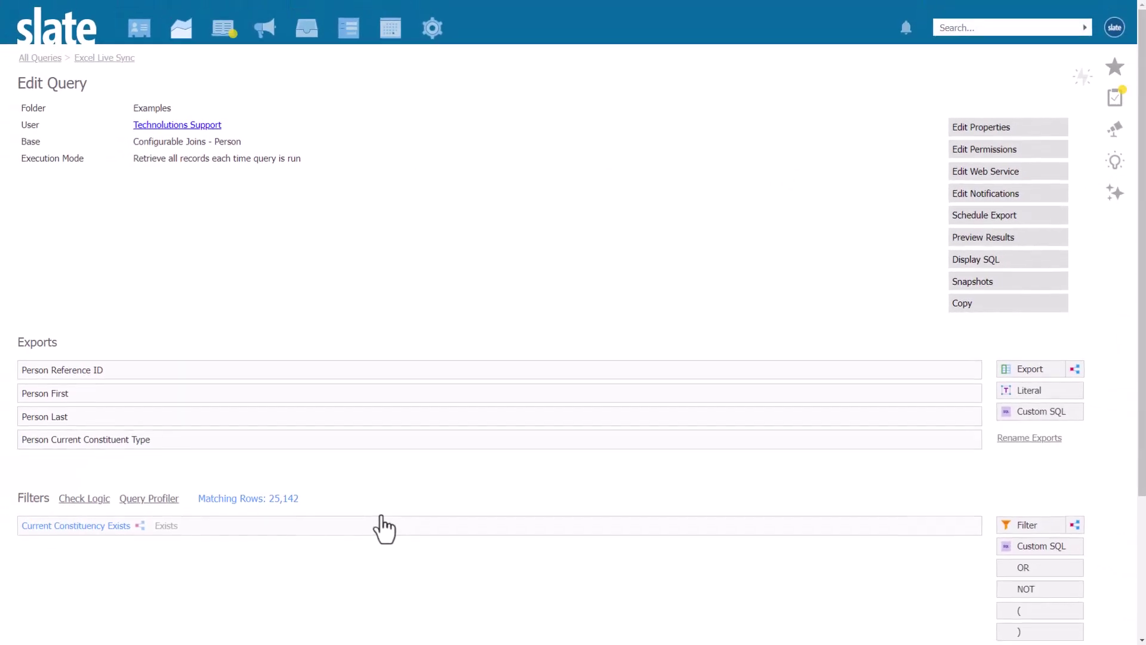
- Set the query's web service type to Excel and save it
click(988, 173)
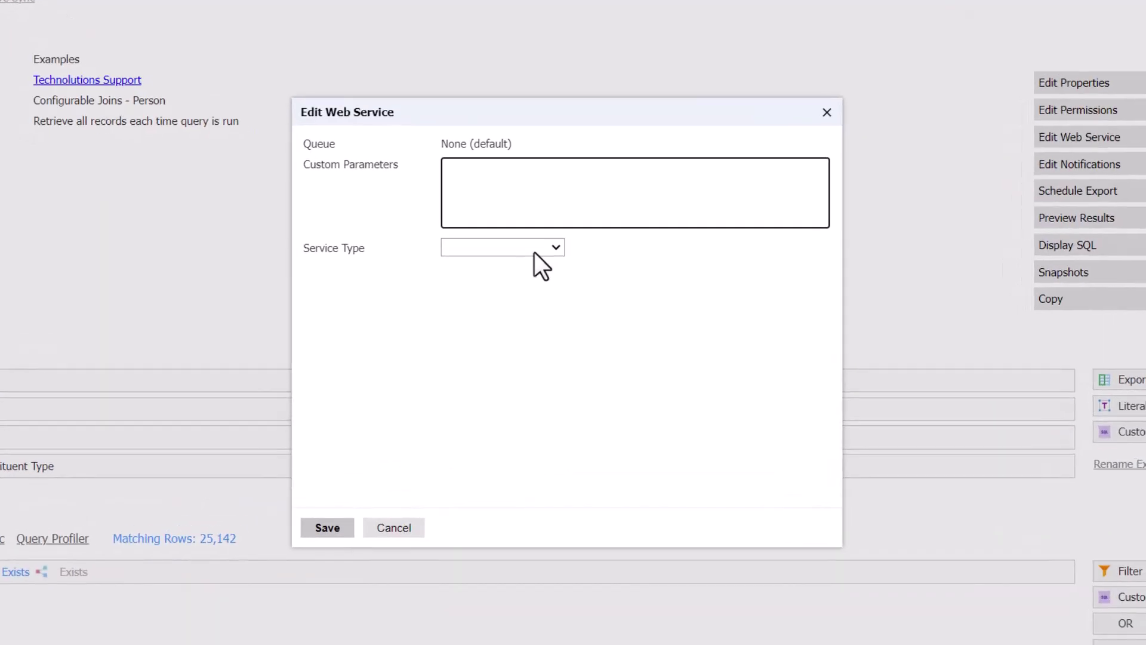
click(535, 252)
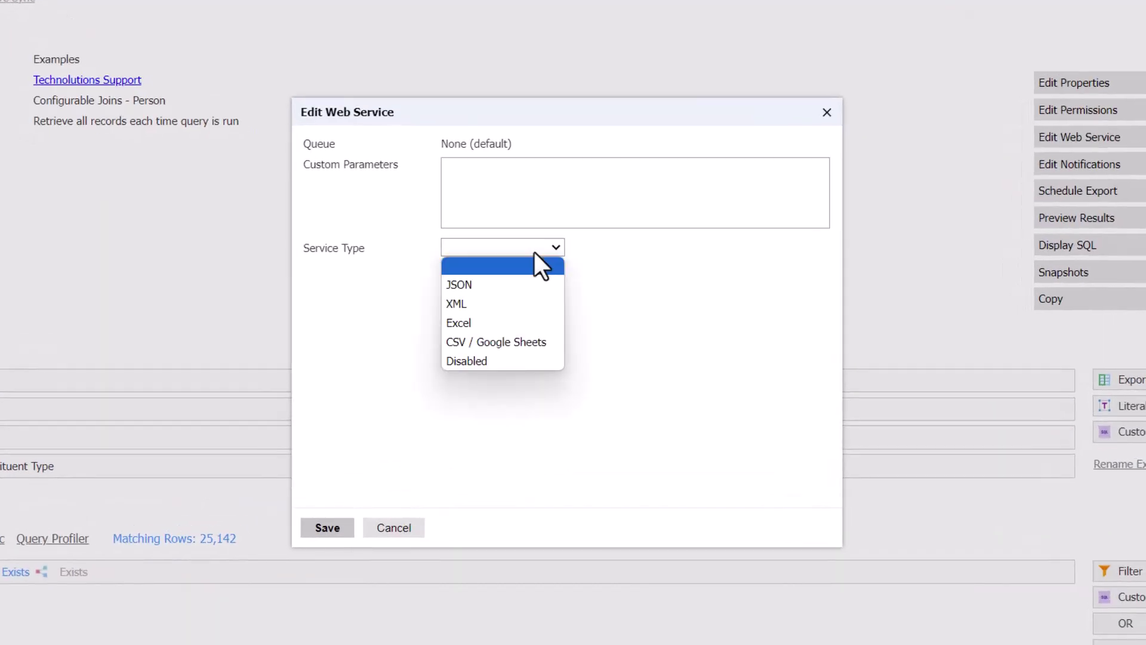
click(512, 323)
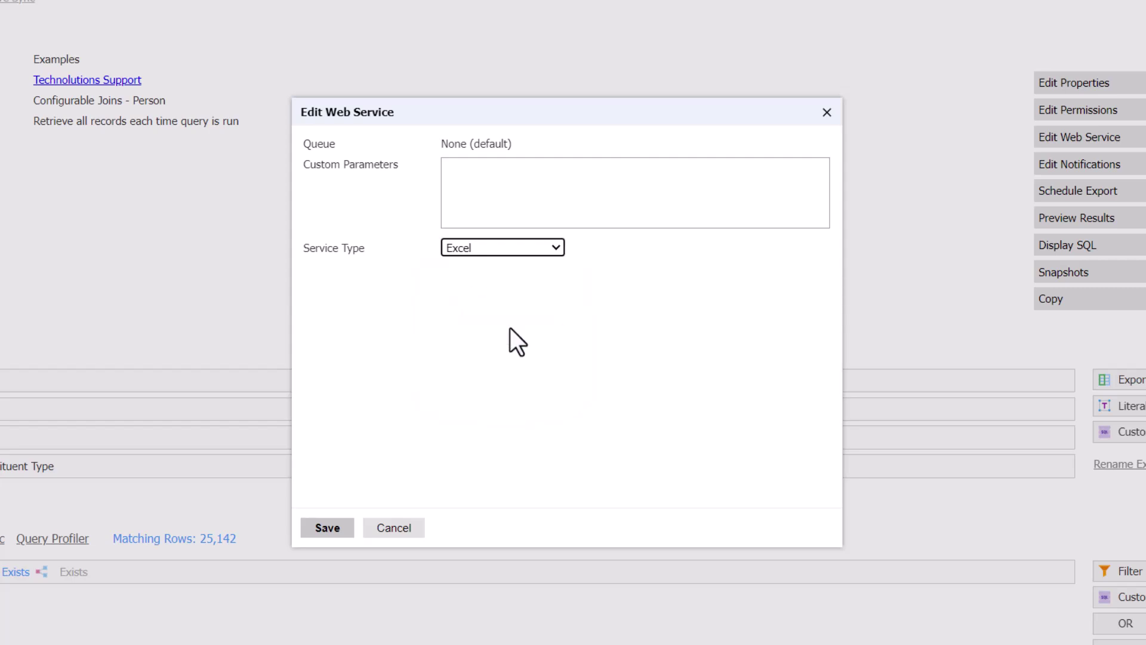
click(332, 529)
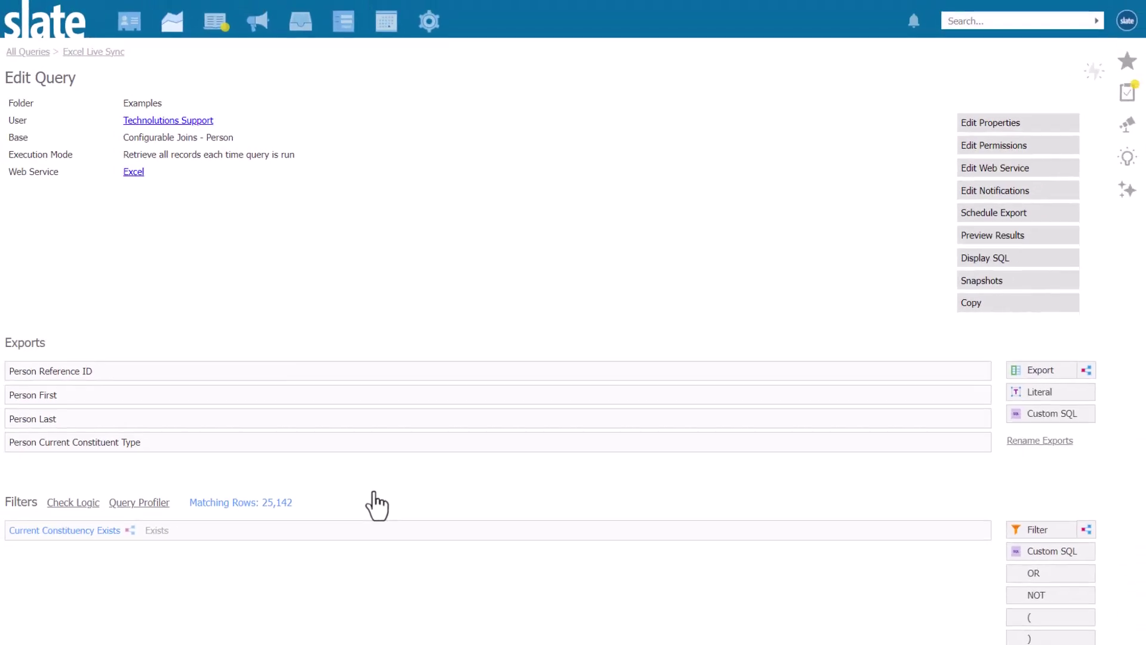
- Show the Excel web service connection details for the User Token - Live Excel Sync account and copy the URL
click(145, 176)
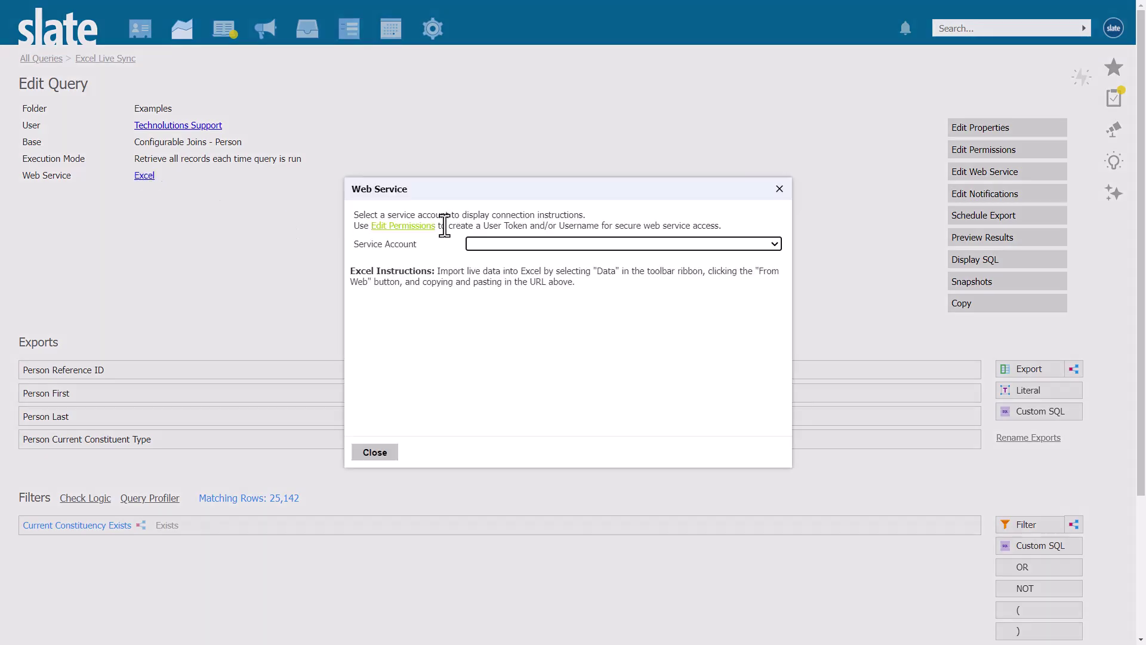
click(487, 243)
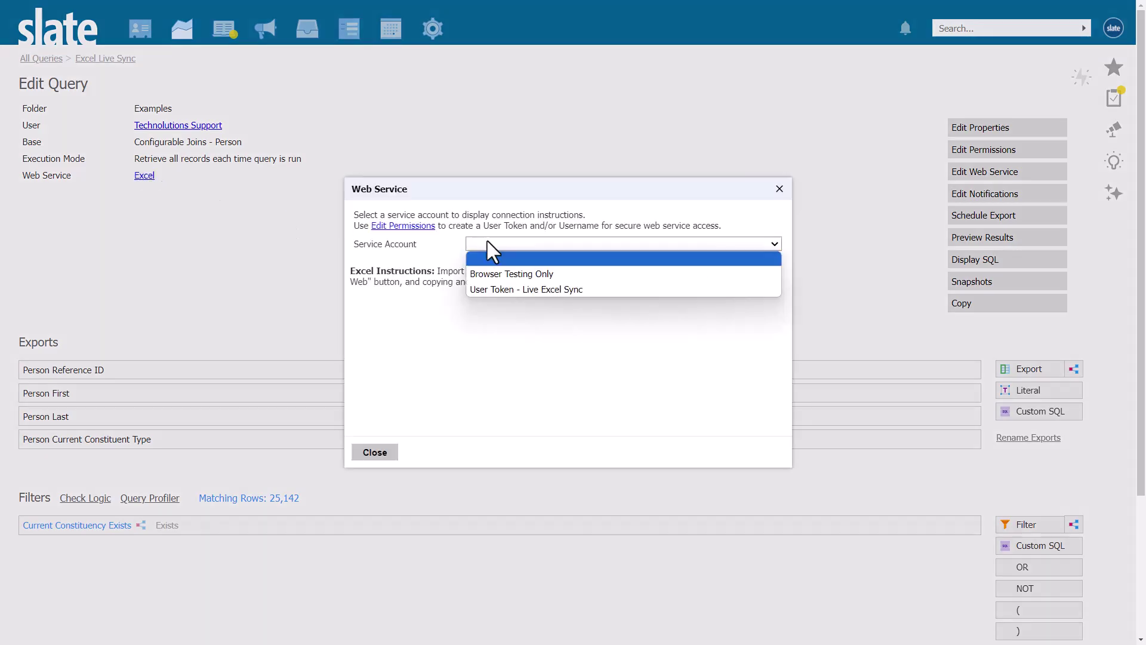
click(519, 289)
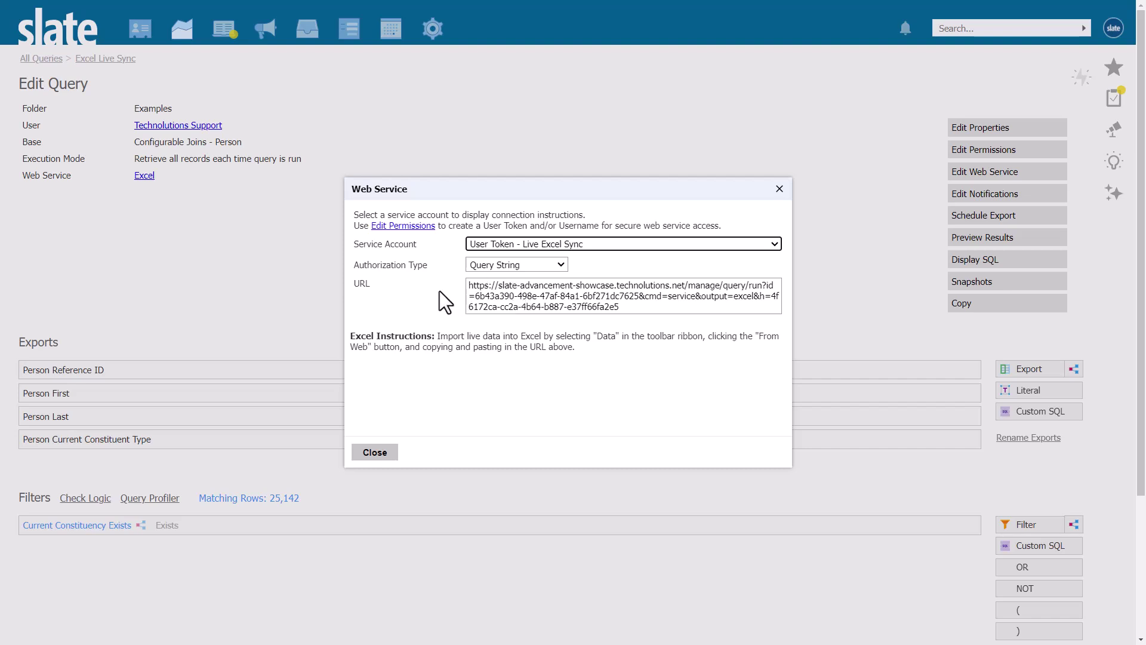
click(503, 294)
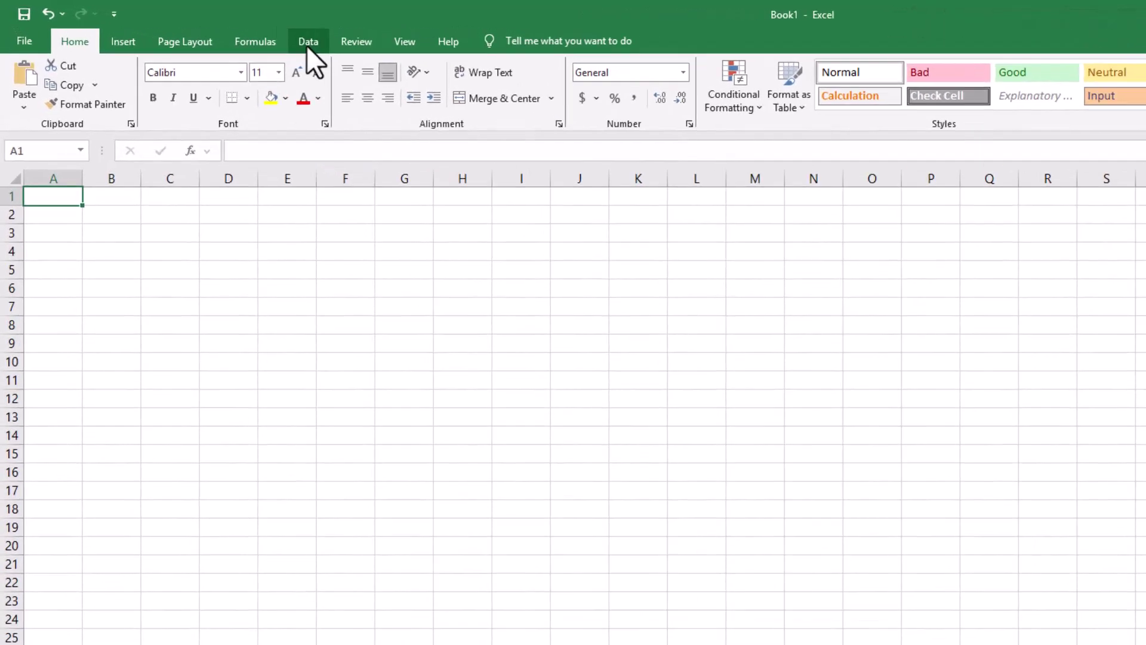
- Switch to Excel and connect to web data with anonymous access, pasting the web service URL that contains the access token
click(307, 43)
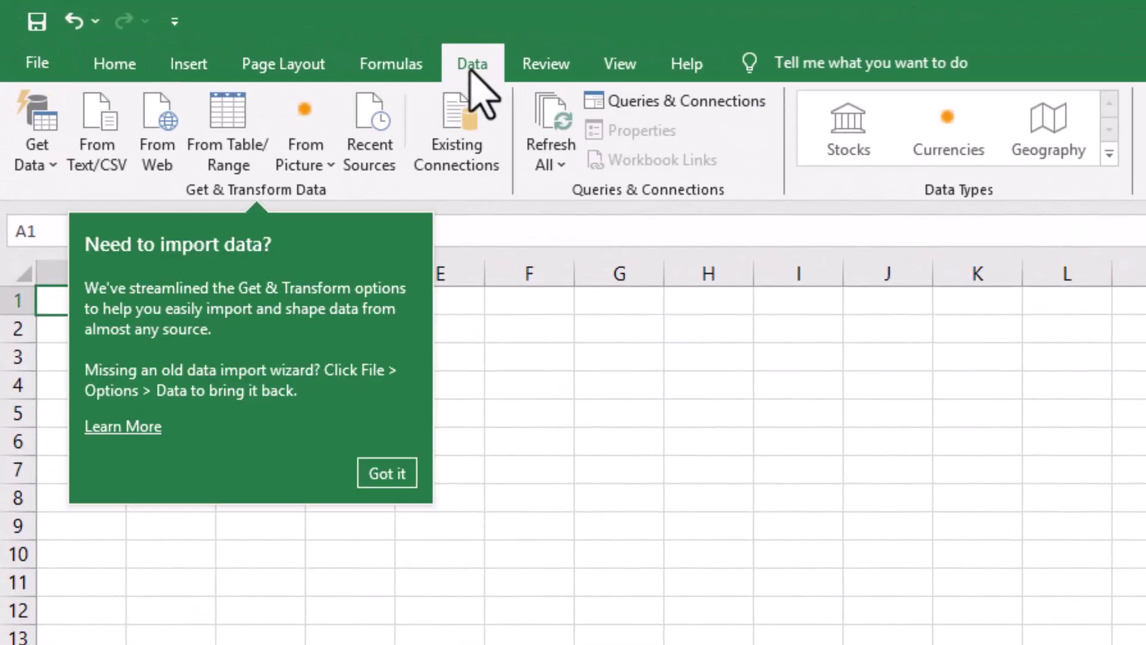
click(159, 122)
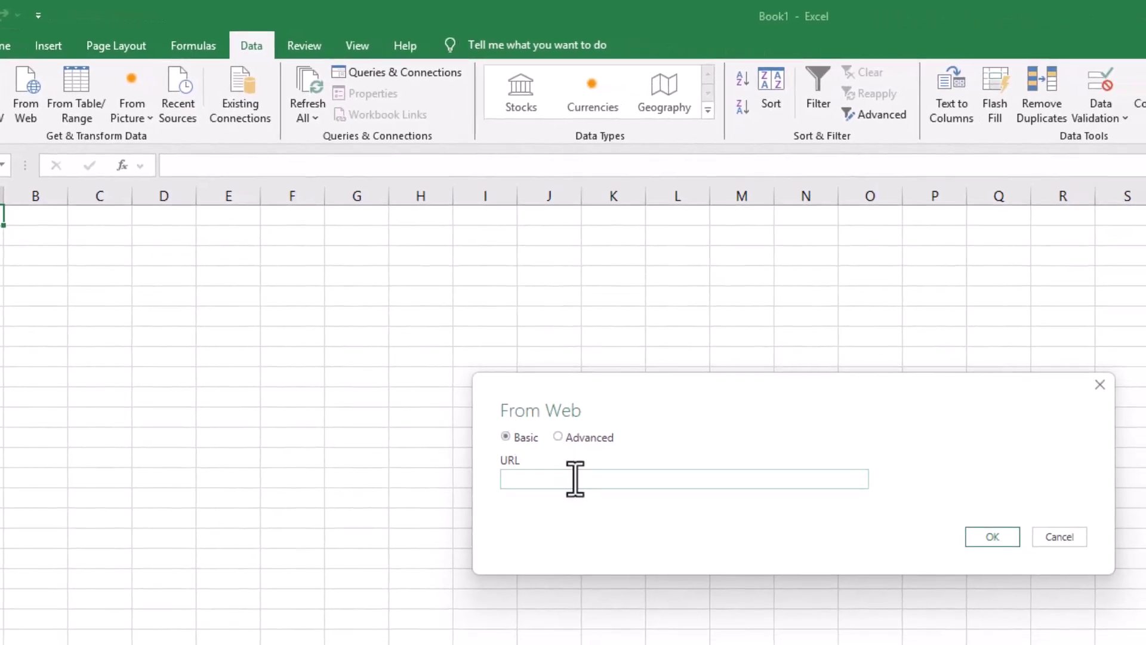
key(ctrl+v)
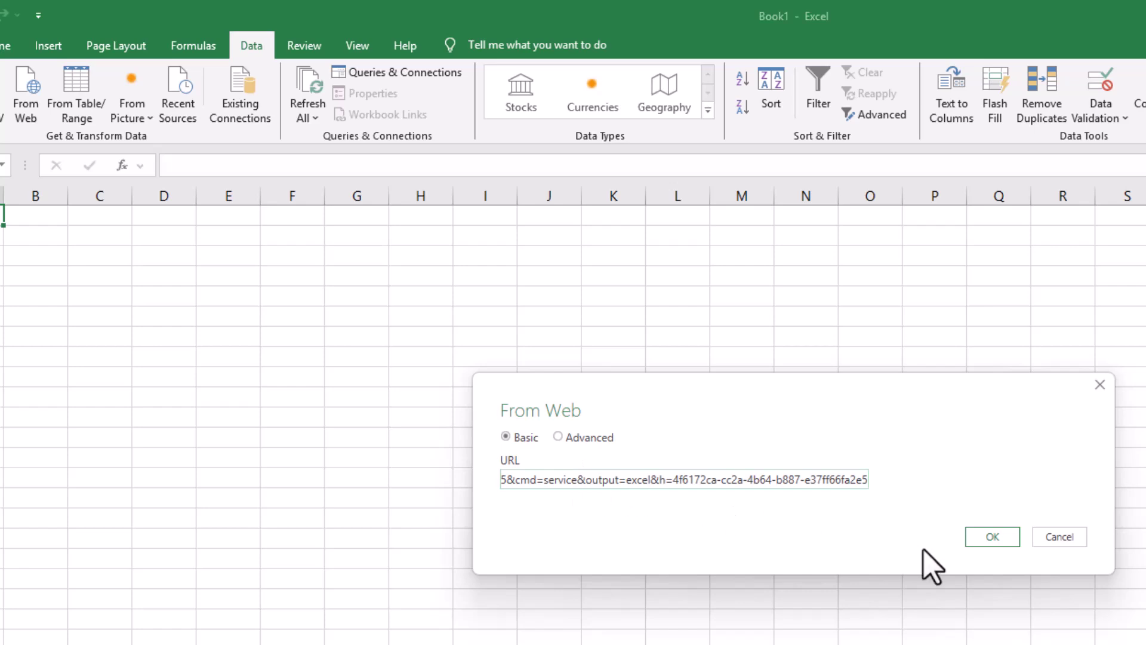
click(979, 541)
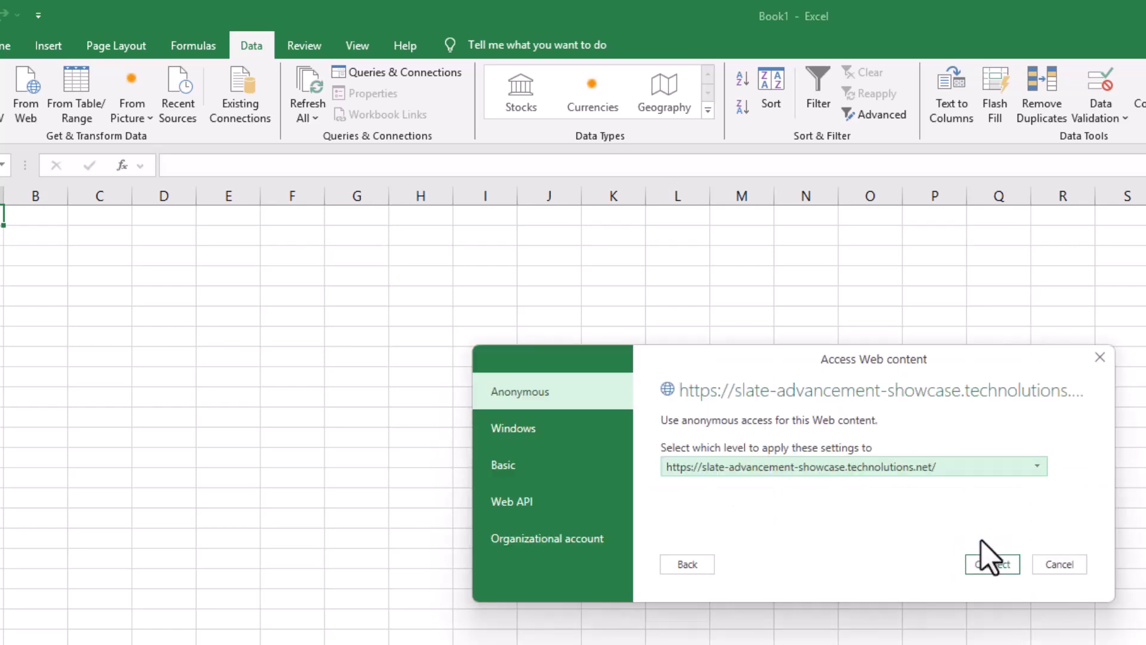
click(994, 564)
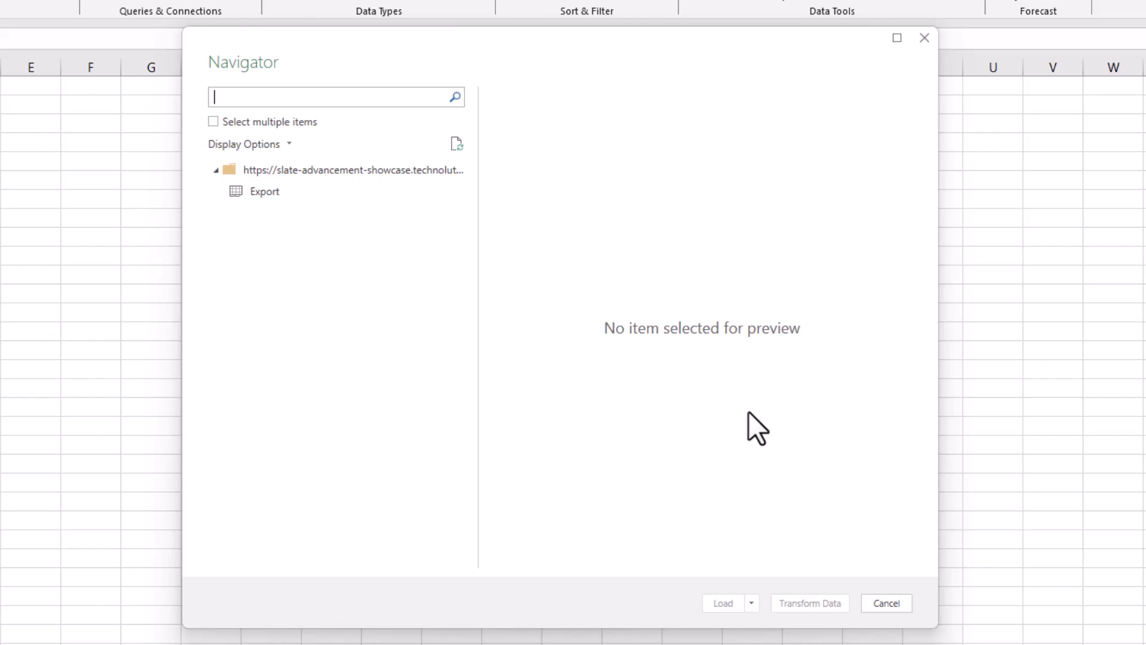
- Load the Export table from the web source into the workbook and dismiss the table style tip
click(256, 194)
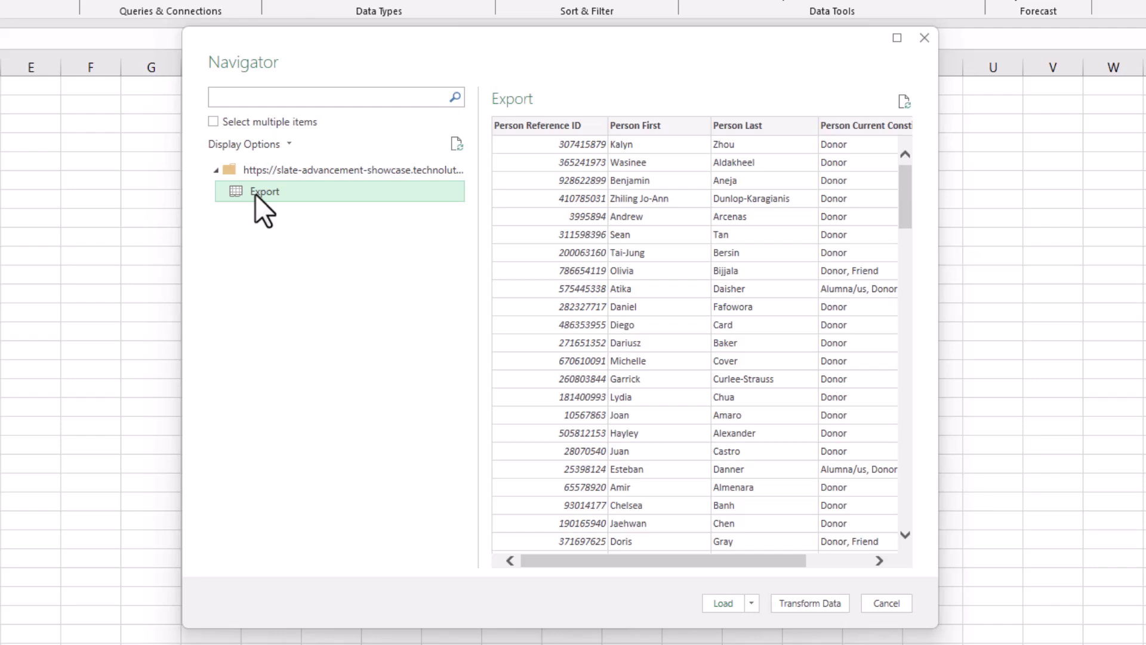
click(721, 603)
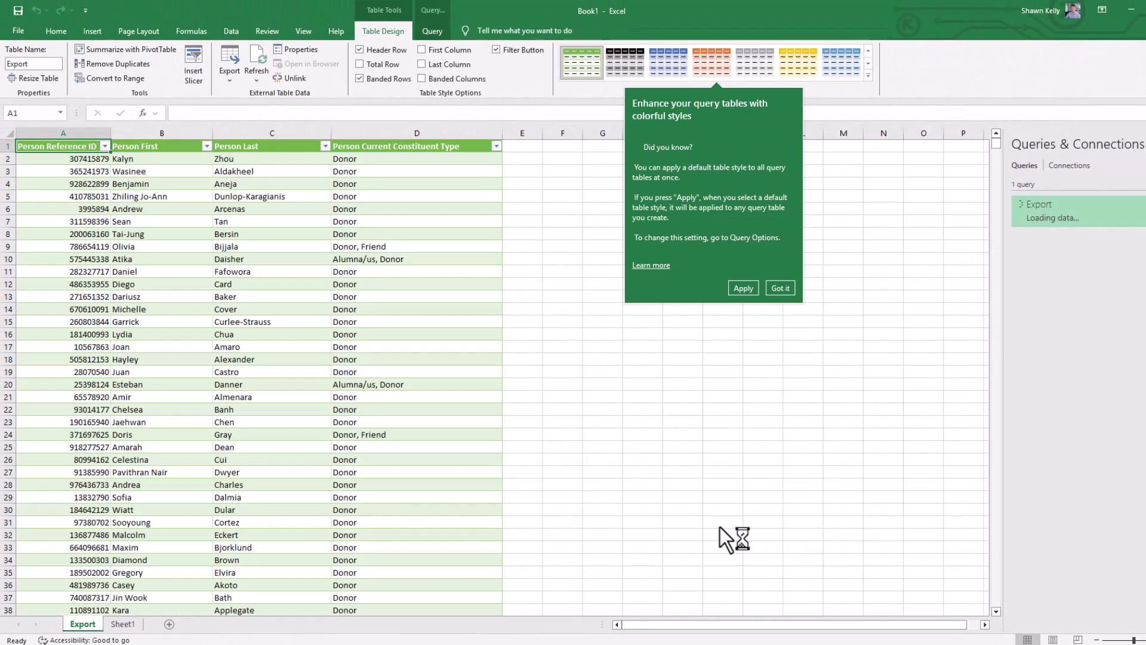
click(780, 288)
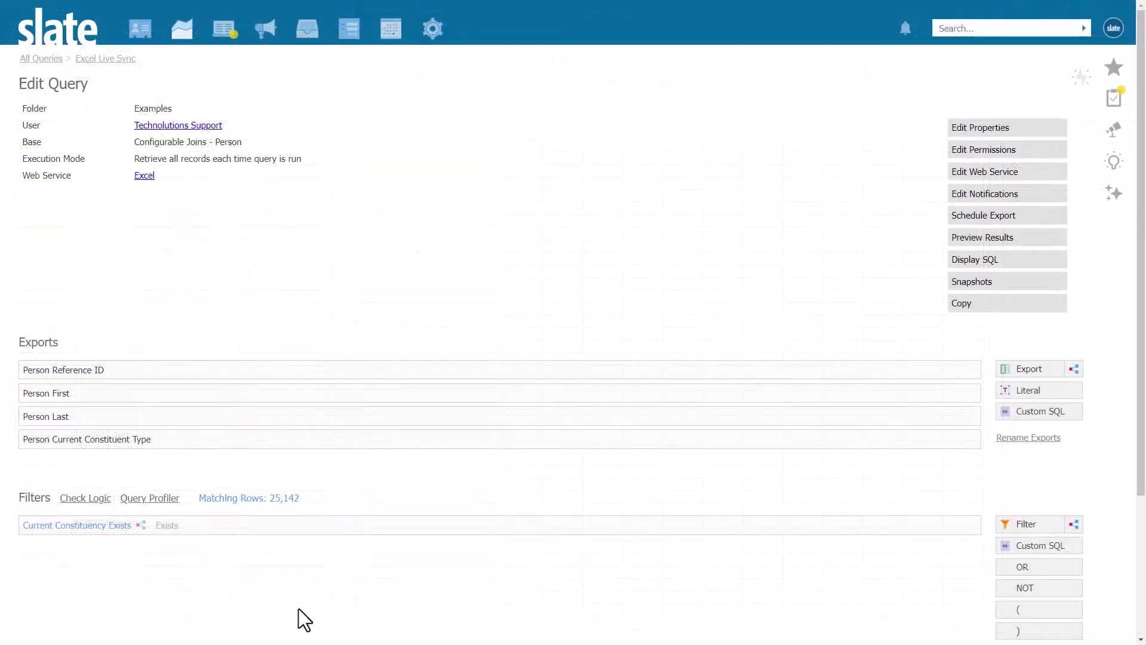
- In the Slate query, add a Current Constituent Type IN Alumna/us filter inside the Current Constituency Exists filter and save it
click(343, 527)
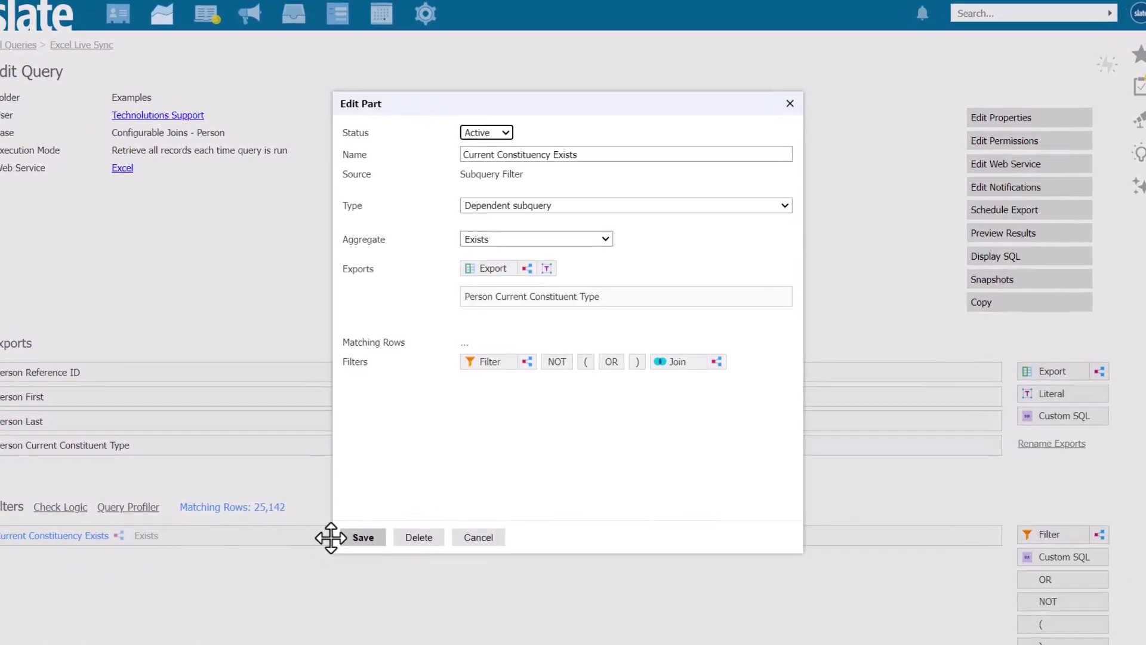
click(493, 362)
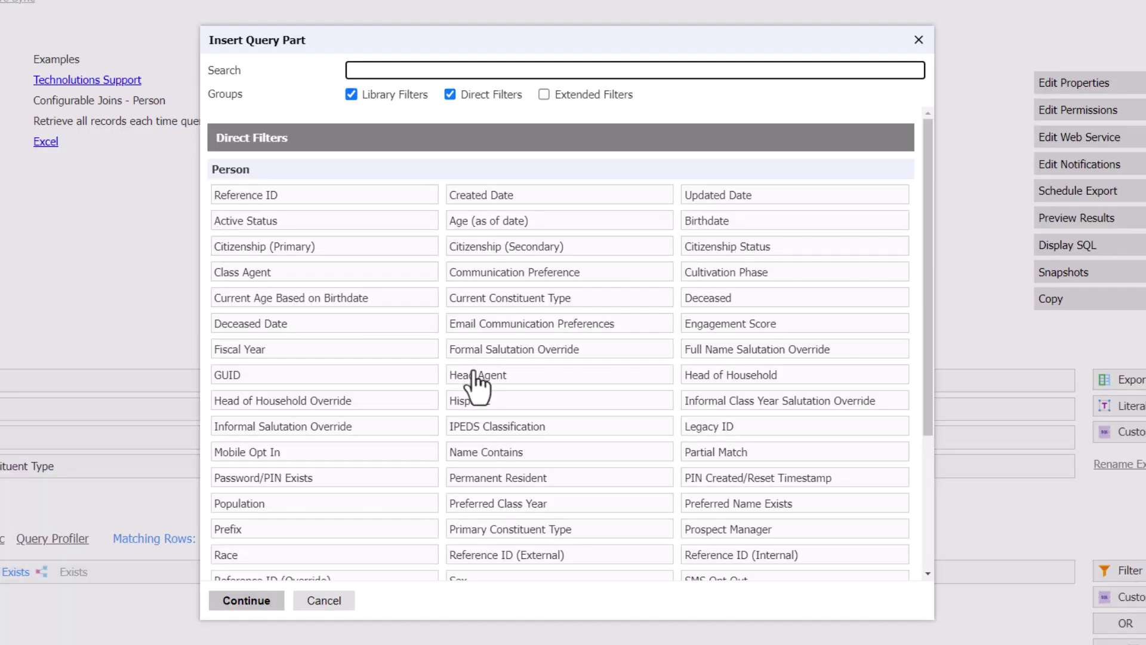
text(con)
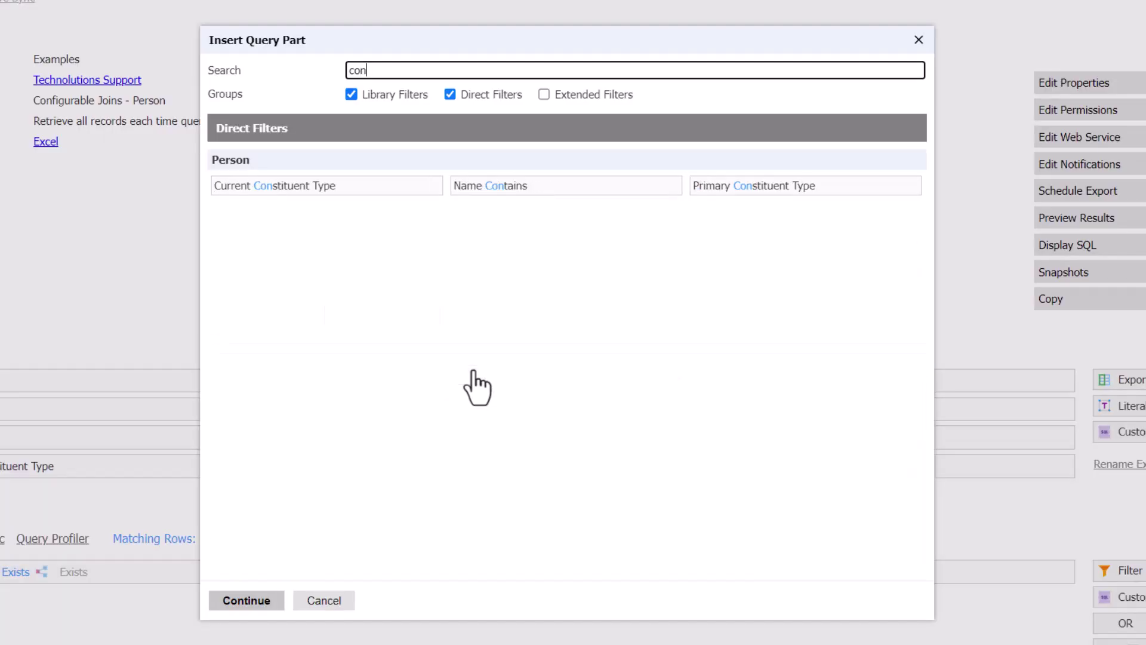
click(352, 197)
click(242, 602)
click(477, 203)
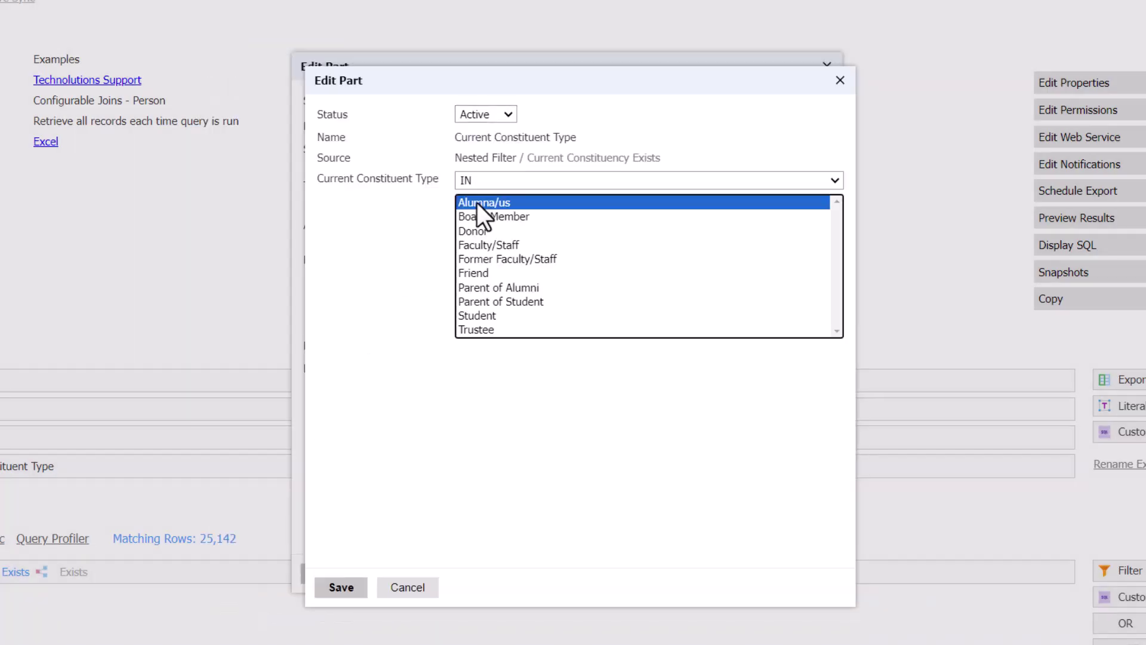
click(342, 587)
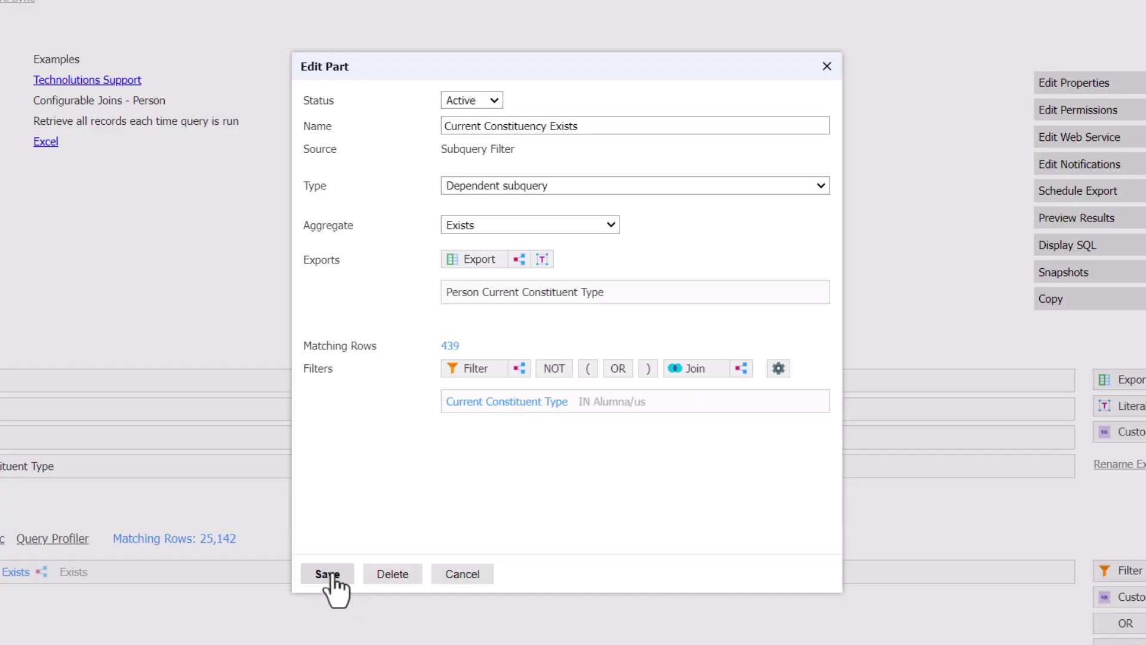
click(328, 574)
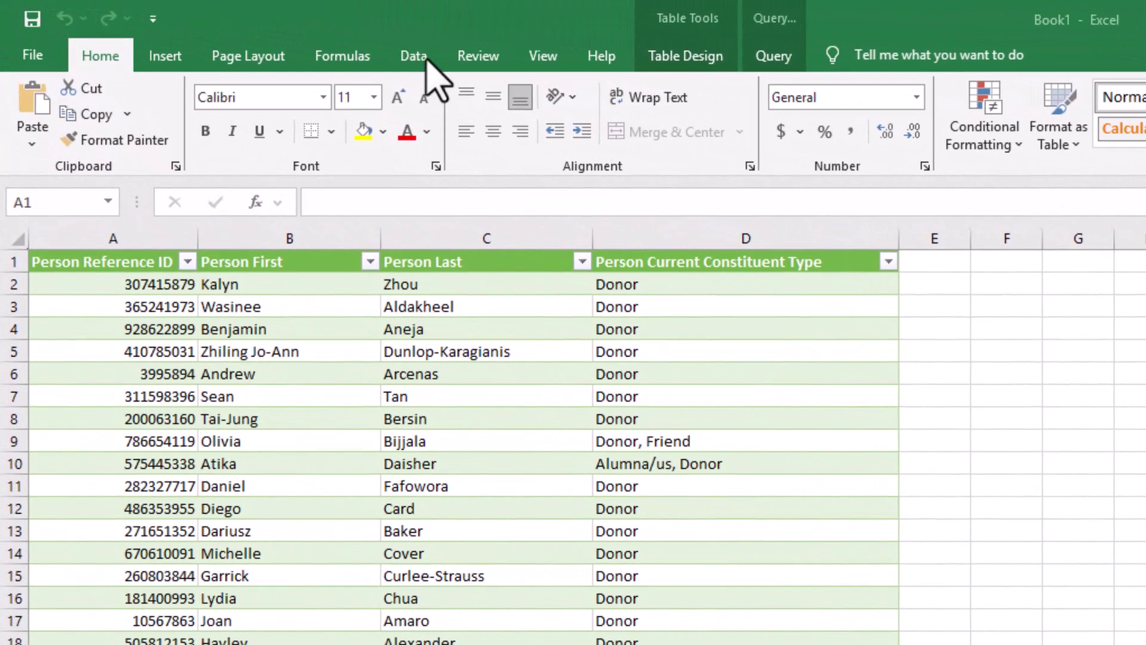
- Switch back to Excel and refresh all data connections in the workbook
click(414, 56)
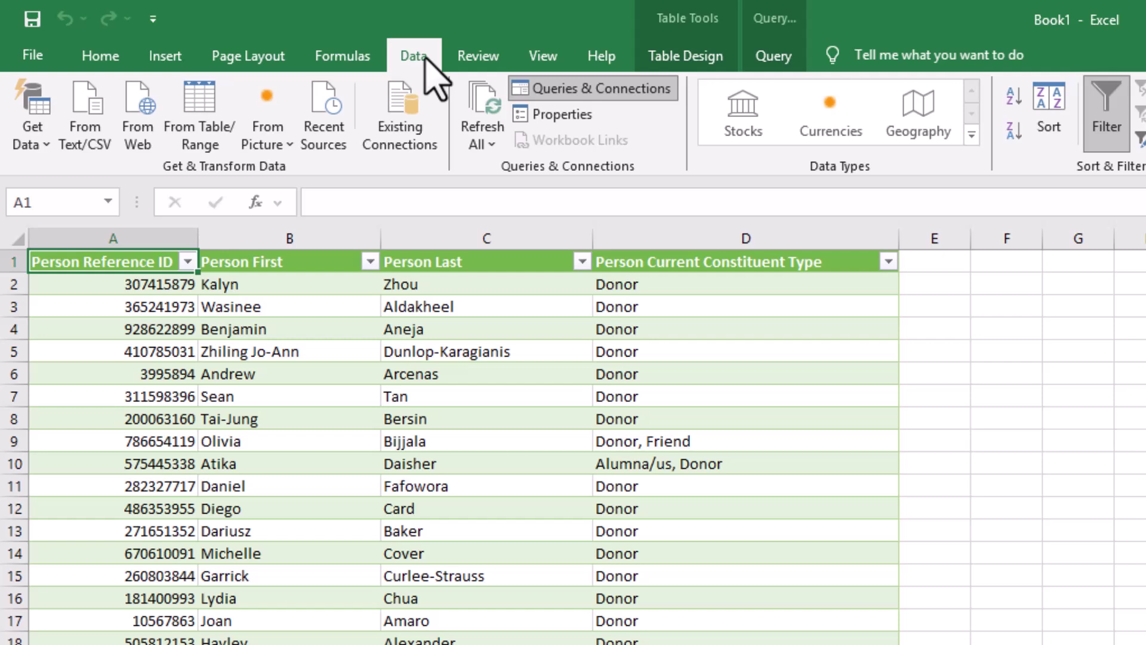
click(485, 140)
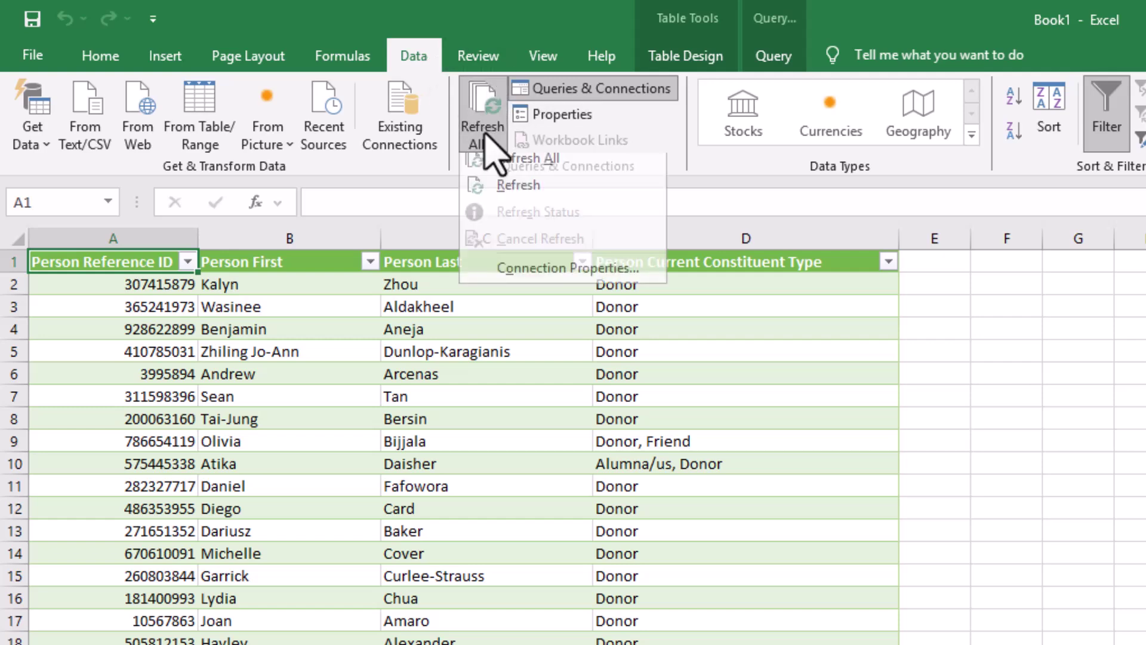
click(503, 168)
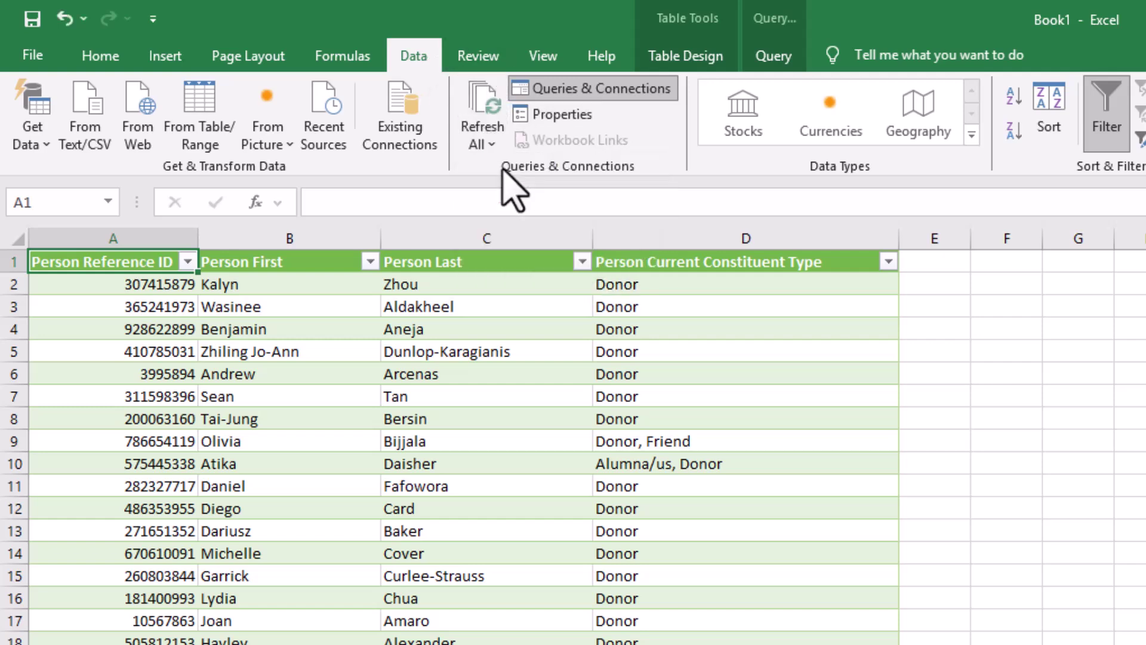